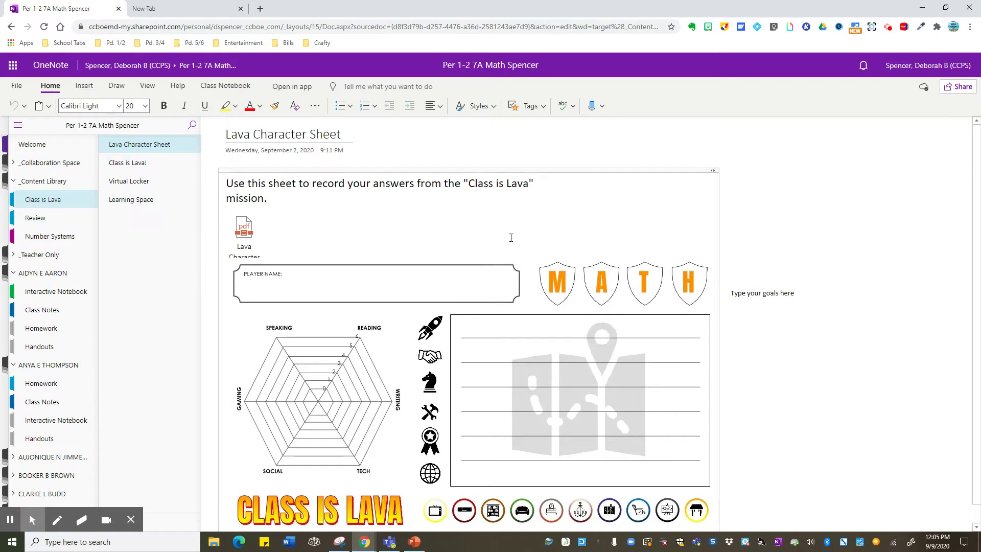
# Review the Lava Character Sheet, Class is Lava! and Virtual Locker pages in the Class is Lava section
pyautogui.scroll(-1, 645, 286)
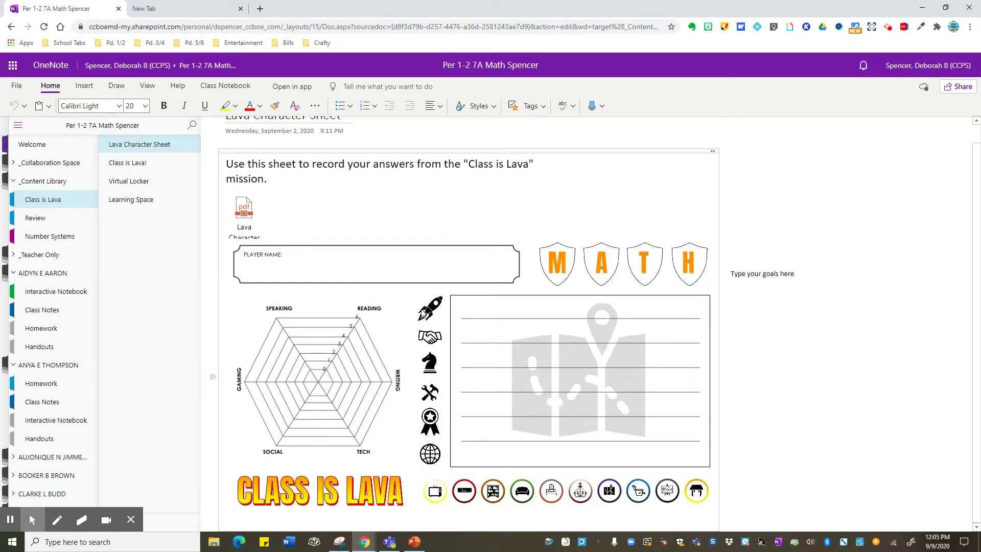
pyautogui.click(748, 275)
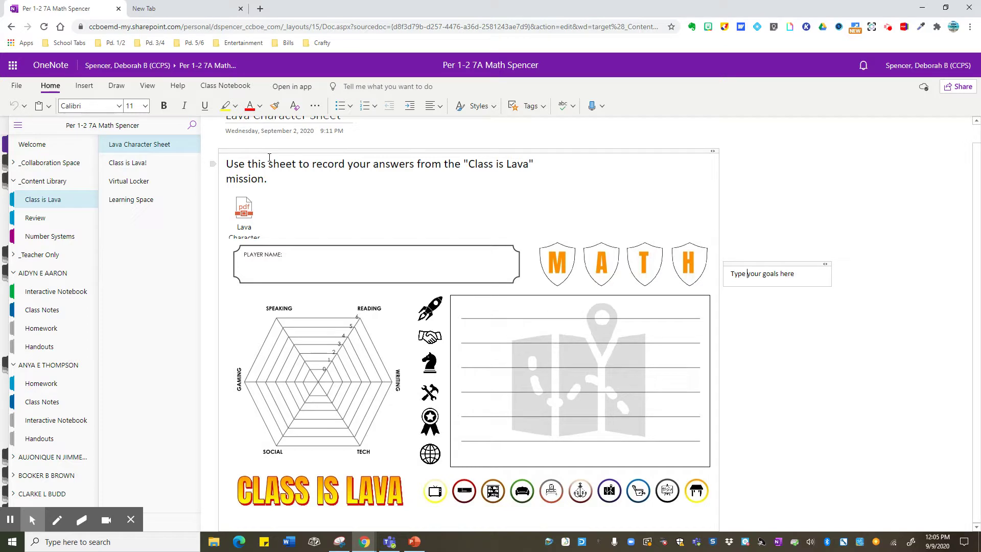
pyautogui.click(130, 162)
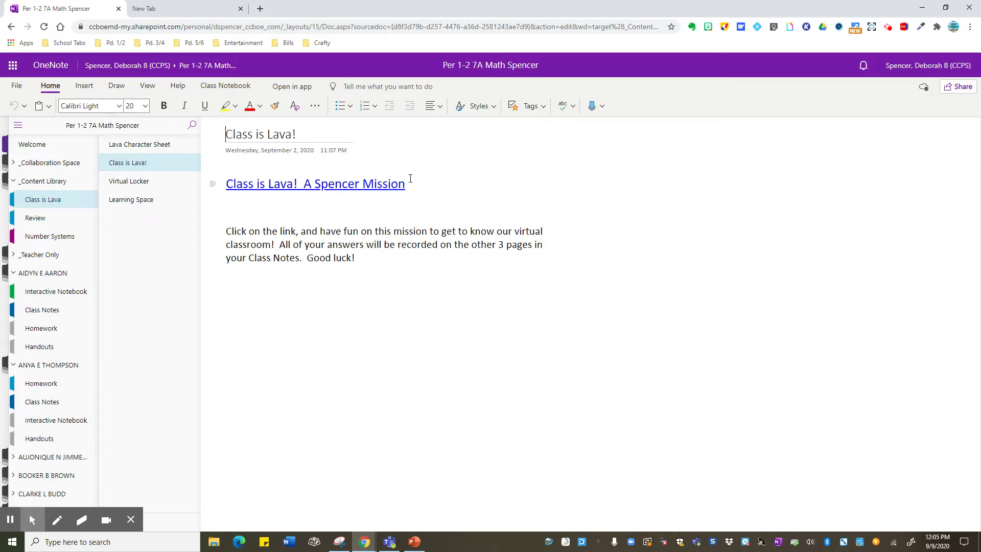
pyautogui.click(137, 182)
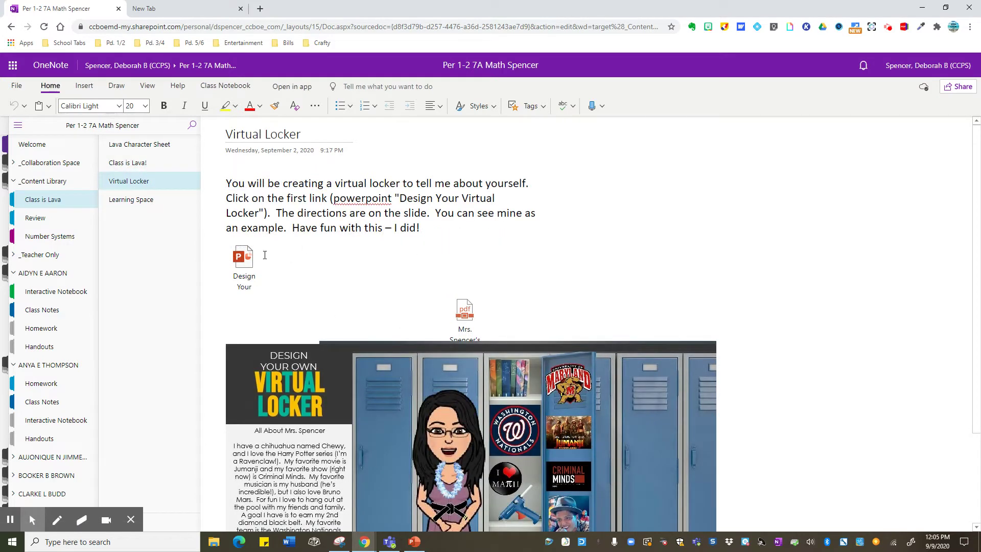
# Switch to the virtual locker template in PowerPoint and examine its list of suggested items to include
pyautogui.click(244, 263)
pyautogui.click(414, 543)
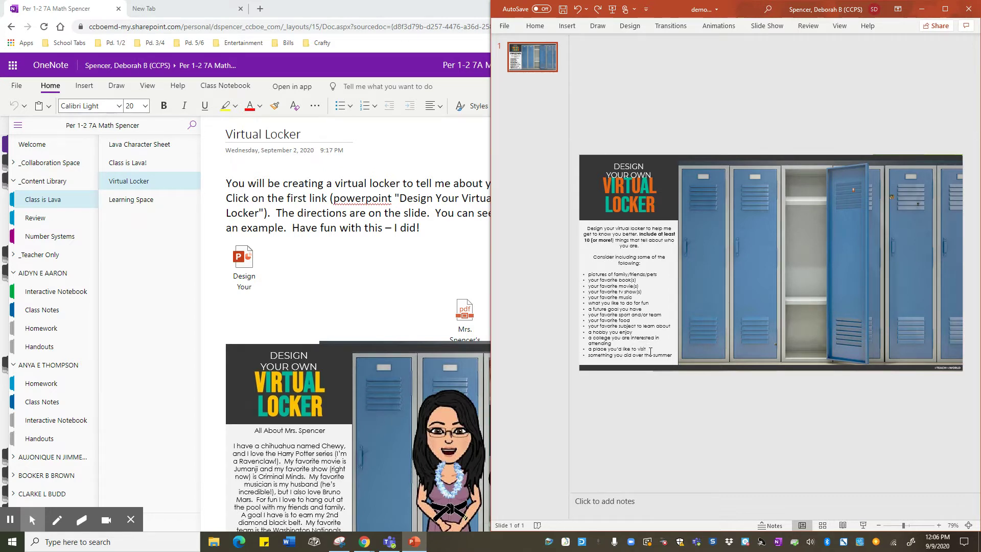
pyautogui.moveTo(675, 356); pyautogui.dragTo(601, 274)
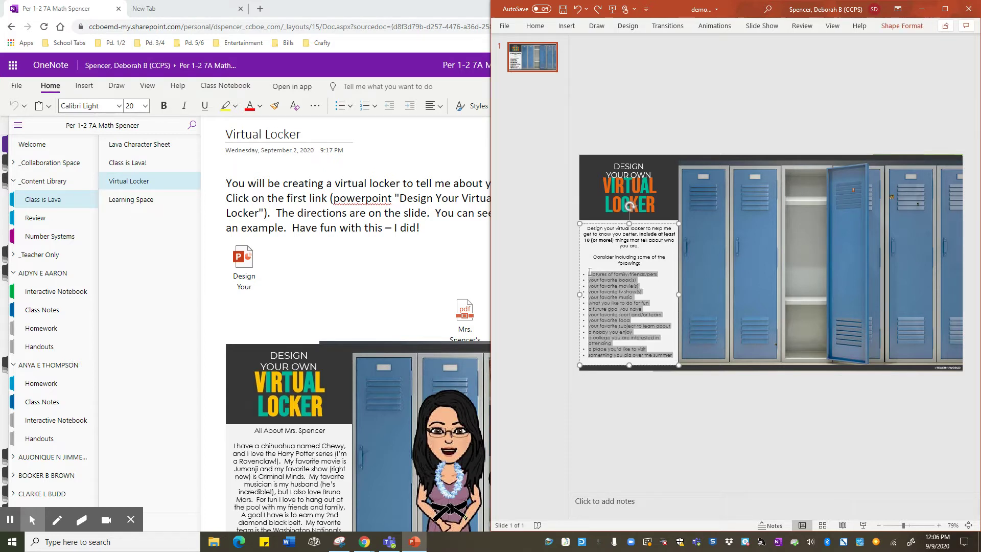
pyautogui.click(538, 269)
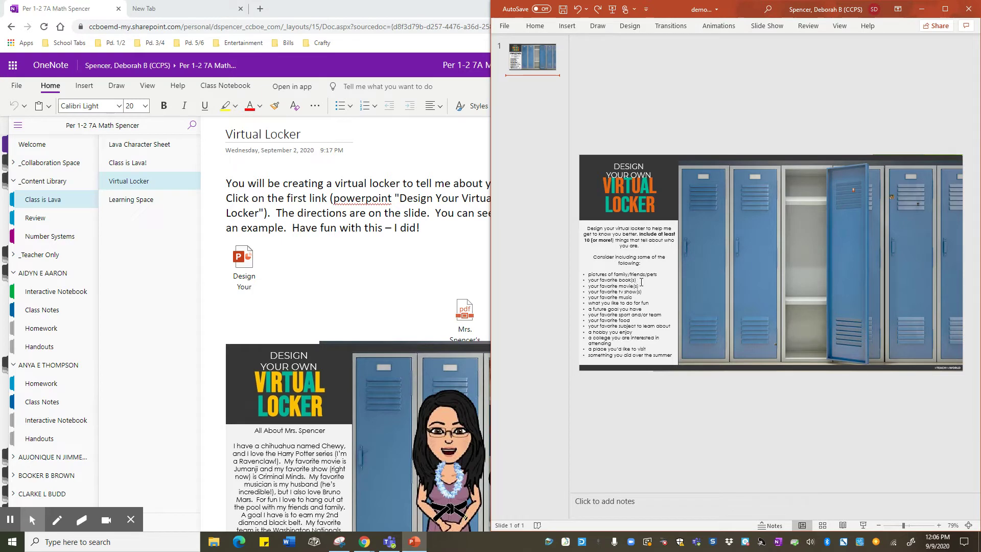
# Switch to the empty Chrome tab and search Google Images for "book of pi"
pyautogui.doubleClick(209, 9)
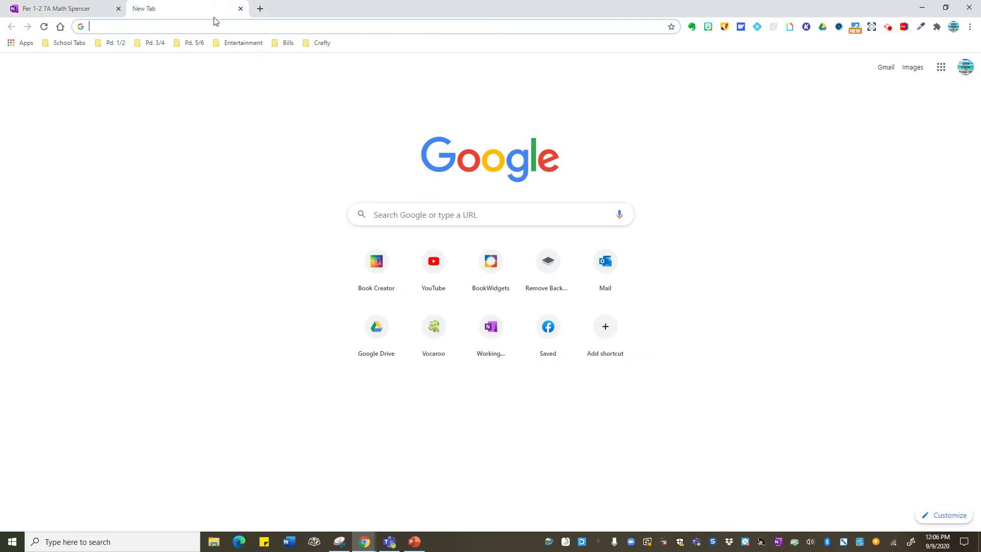
pyautogui.click(243, 31)
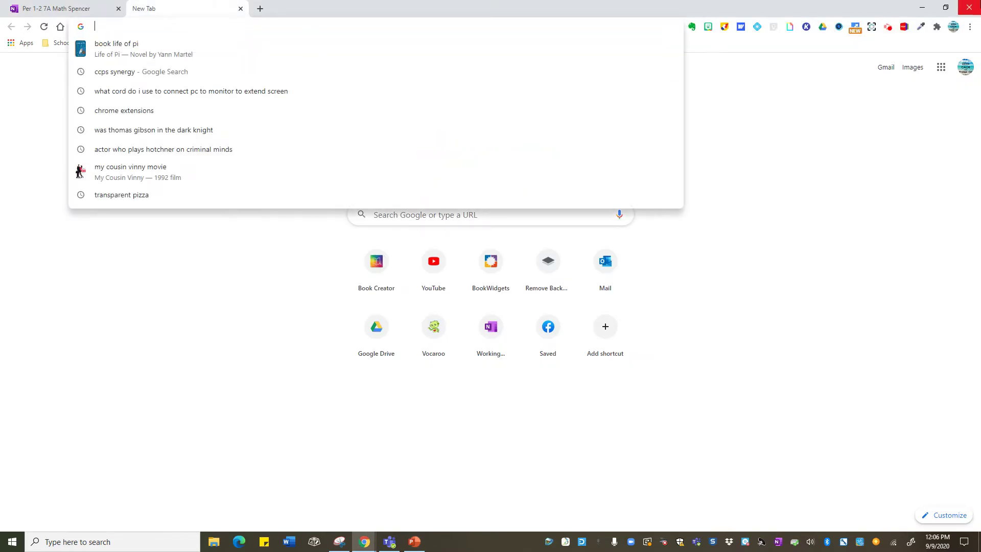
pyautogui.write('book of pi')
pyautogui.press('Return')
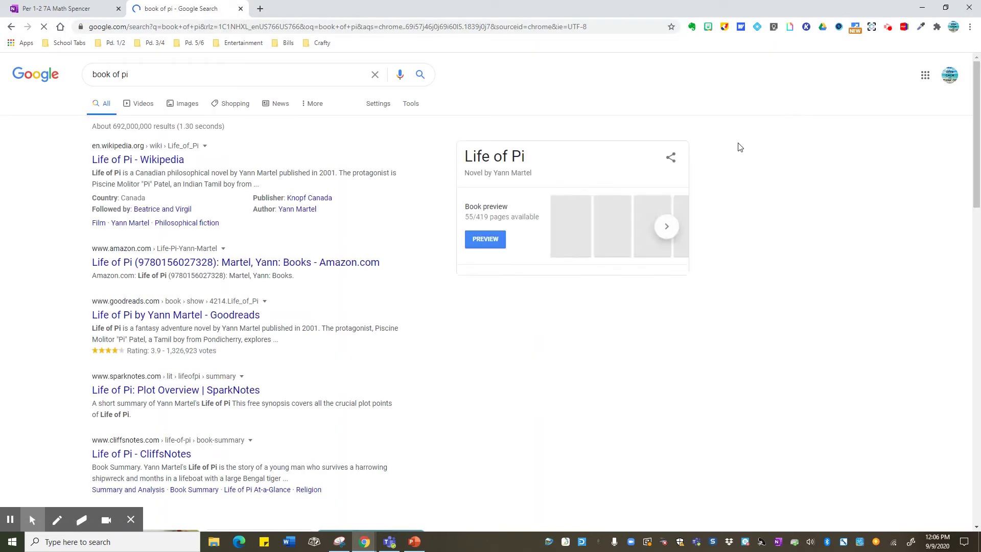
pyautogui.click(182, 106)
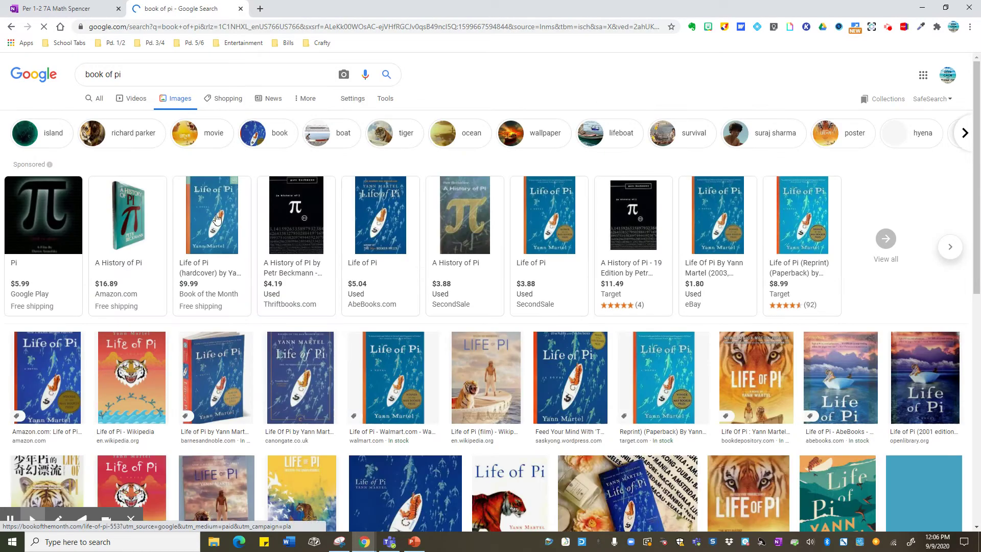
# Copy the orange Life of Pi tiger cover image credited to fortgordon.com from the image results
pyautogui.scroll(-5, 598, 275)
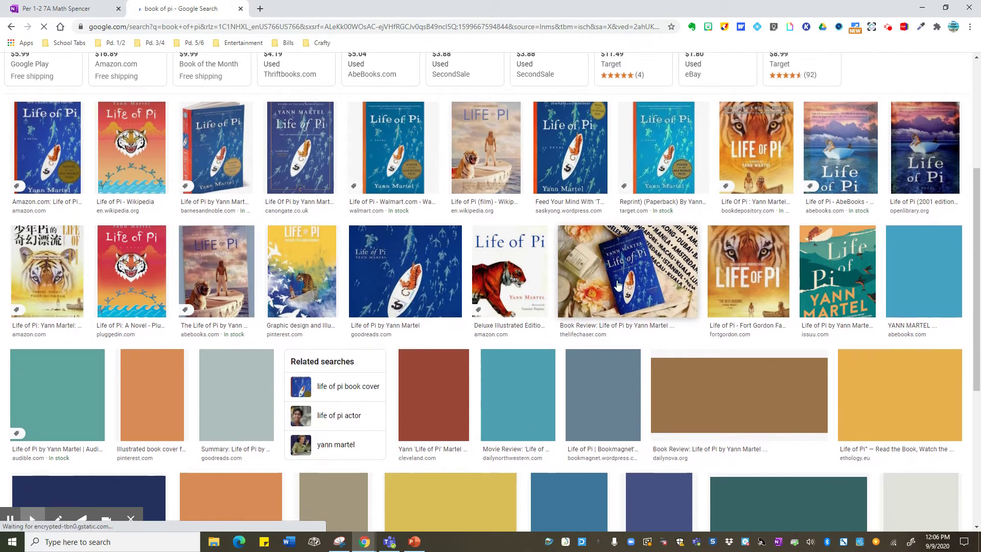
pyautogui.scroll(-1, 618, 285)
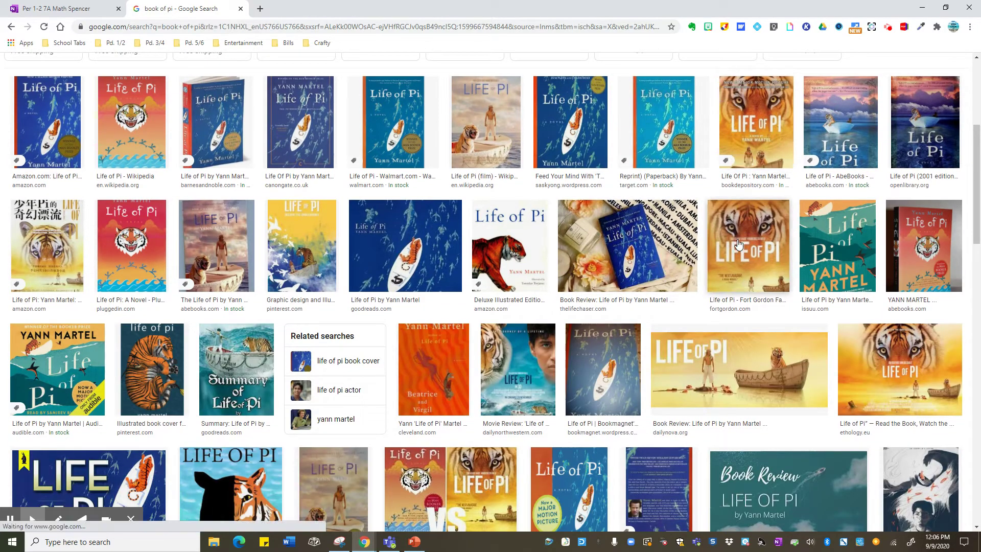
pyautogui.click(738, 243)
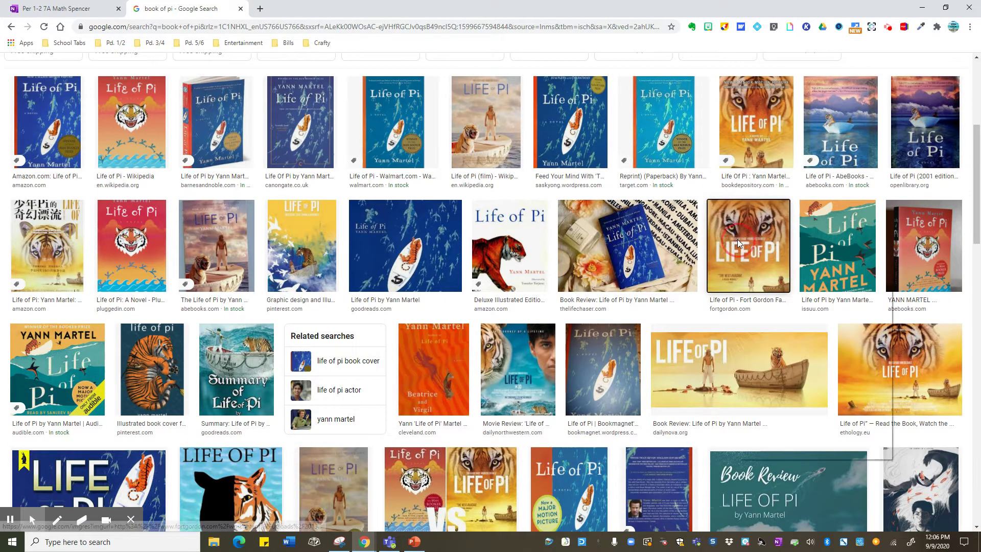
pyautogui.rightClick(738, 241)
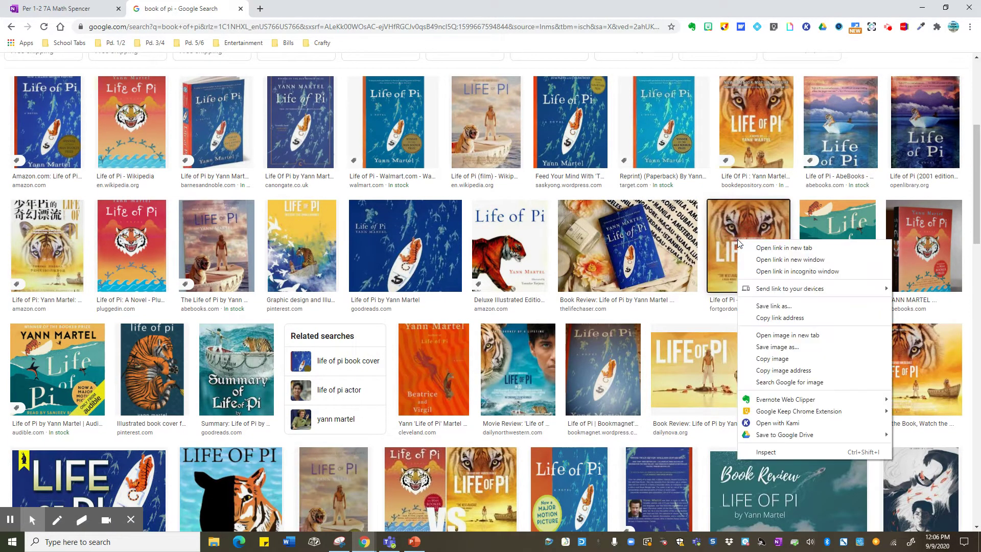
pyautogui.click(778, 361)
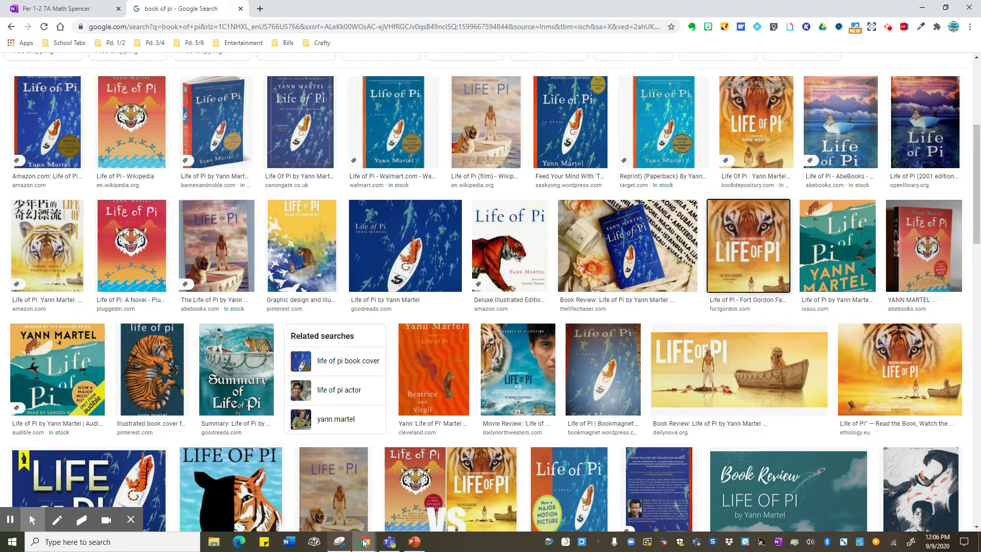
# Paste the book cover into the PowerPoint locker slide and shrink it to fit on the open locker's middle shelf
pyautogui.click(414, 542)
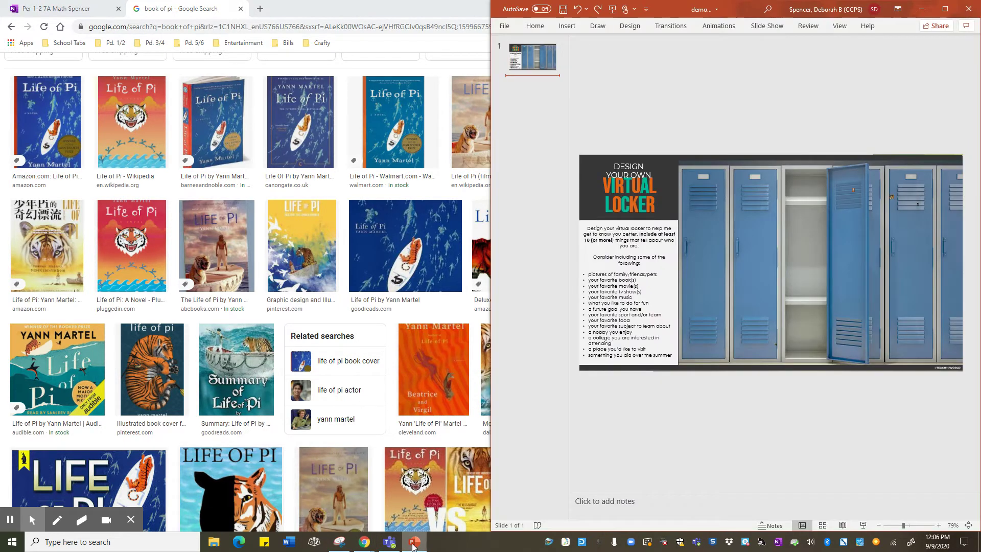
pyautogui.click(731, 246)
pyautogui.rightClick(731, 246)
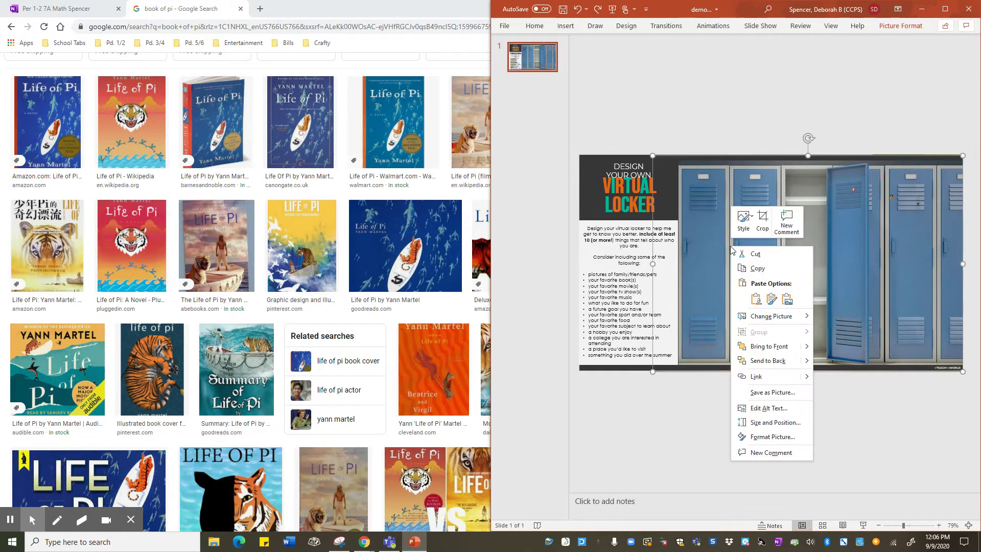
pyautogui.click(753, 300)
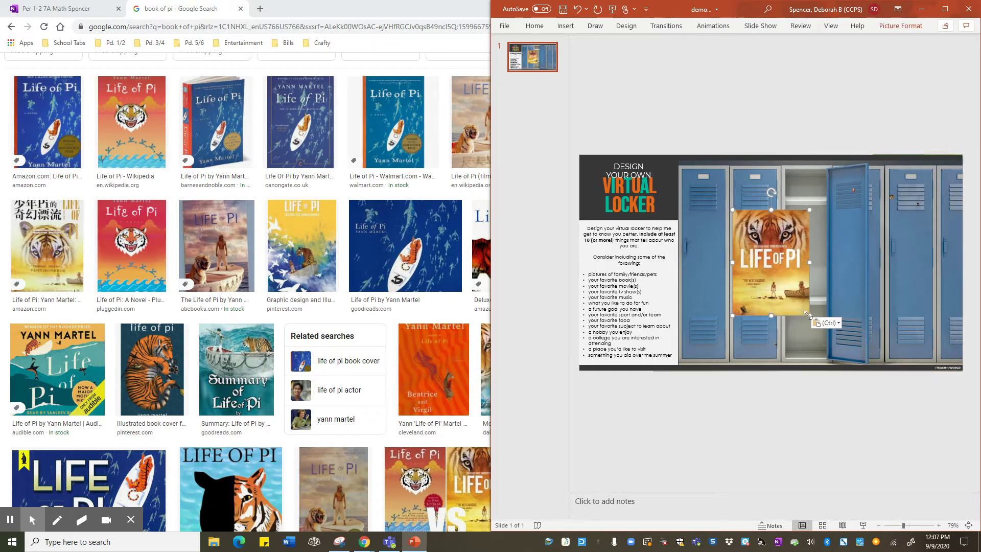
pyautogui.moveTo(809, 315); pyautogui.dragTo(796, 271)
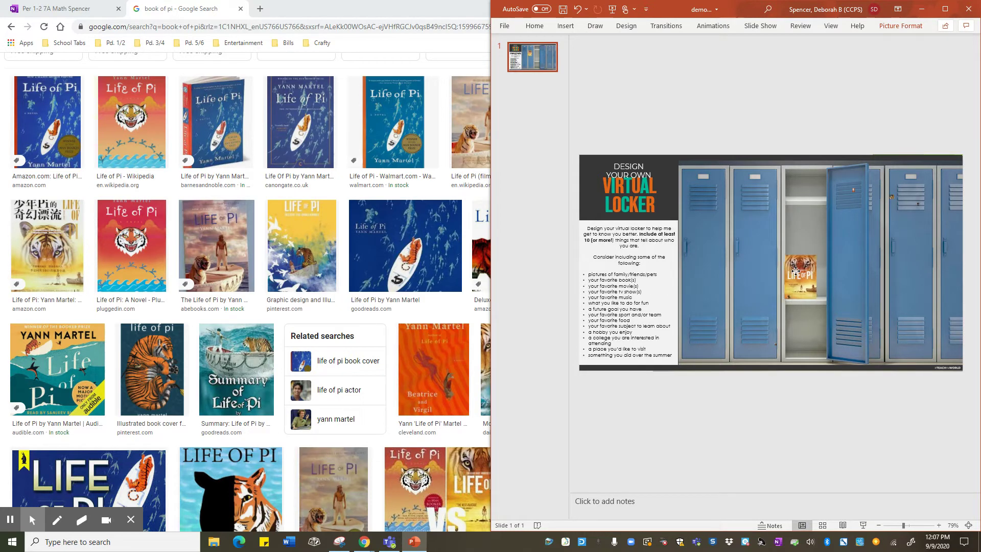
pyautogui.click(597, 437)
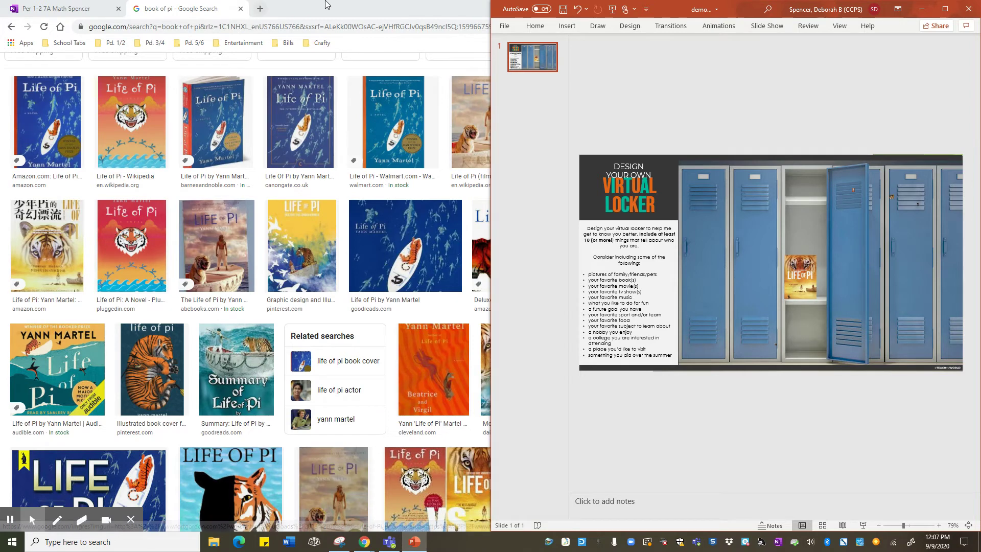
# In Chrome, search Google for "university of maryland logo transparent" and copy the round University of Maryland logo with circular lettering
pyautogui.doubleClick(214, 11)
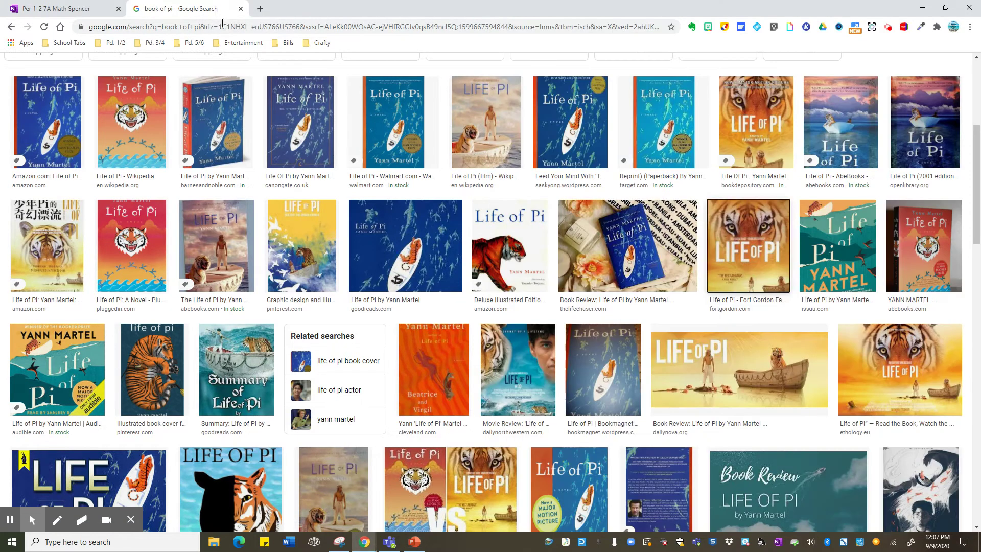
pyautogui.click(223, 23)
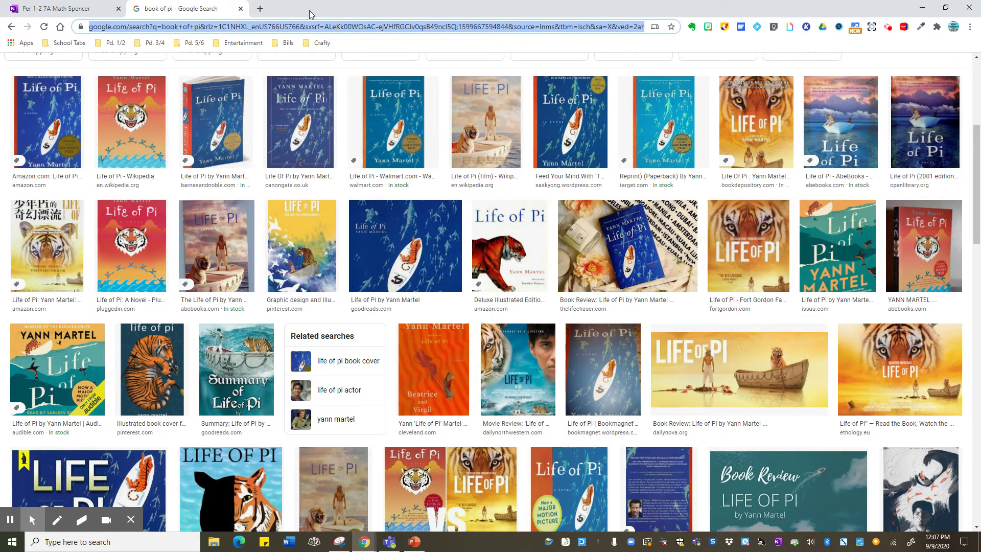
pyautogui.write('university of myalr')
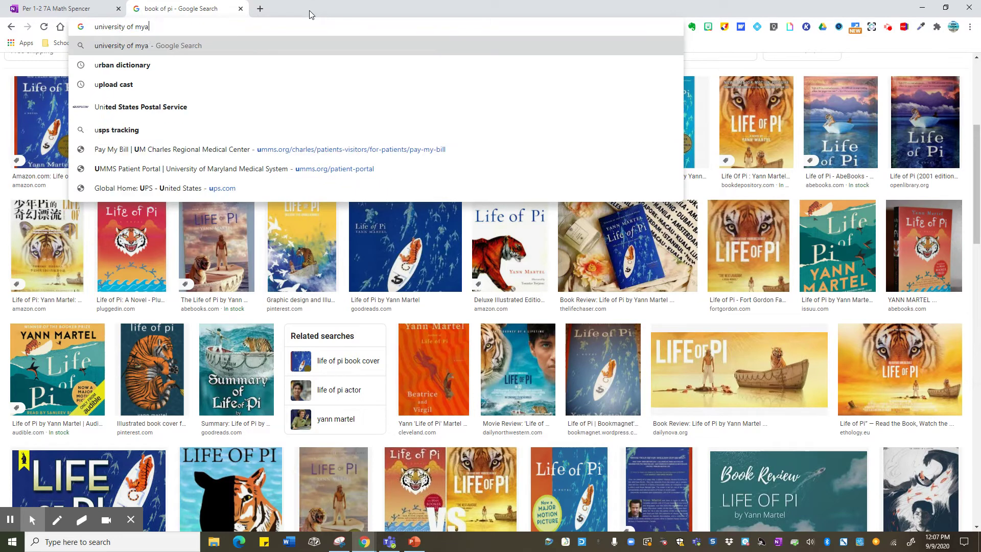
pyautogui.press('BackSpace')
pyautogui.press('BackSpace')
pyautogui.press('BackSpace')
pyautogui.press('BackSpace')
pyautogui.write('arylan')
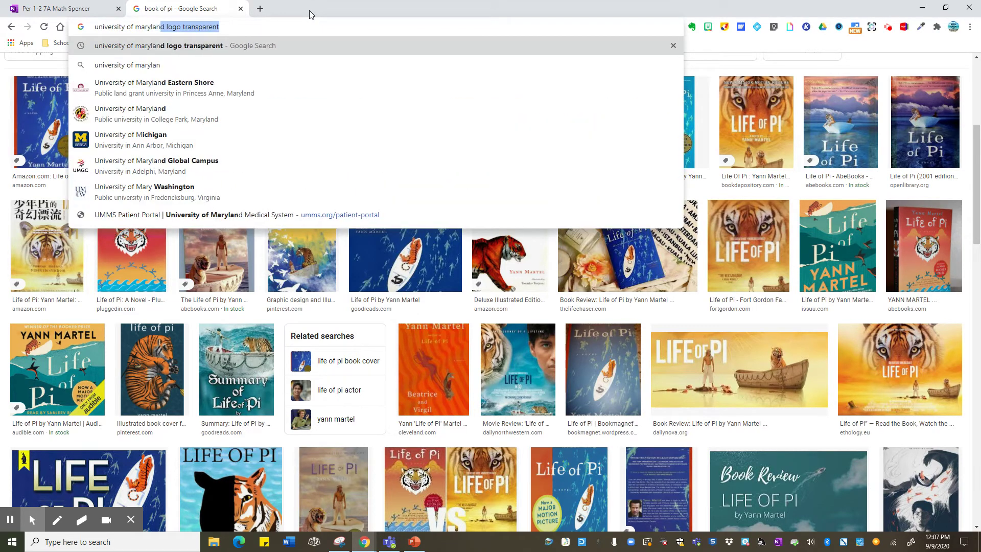
pyautogui.write('d logo tran')
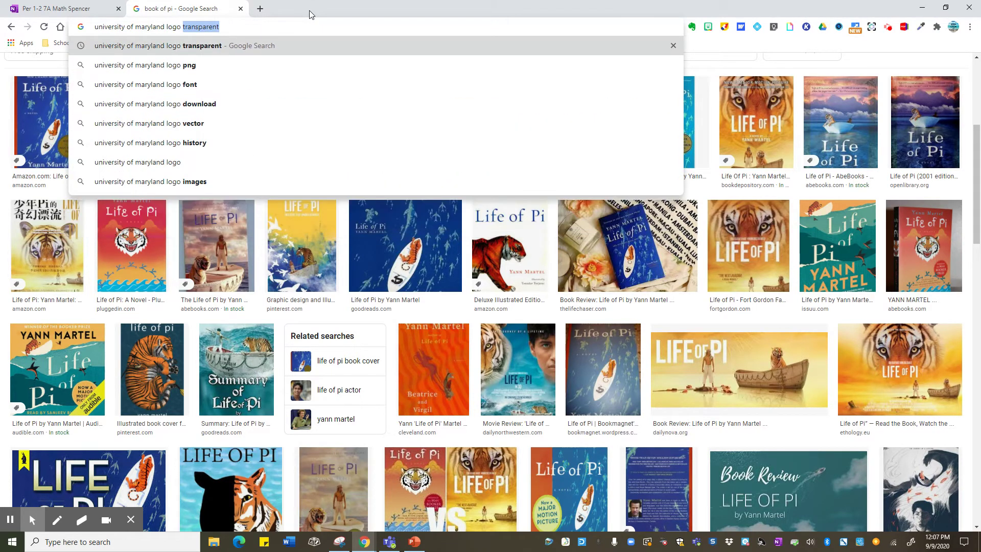
pyautogui.write('sparent')
pyautogui.press('Return')
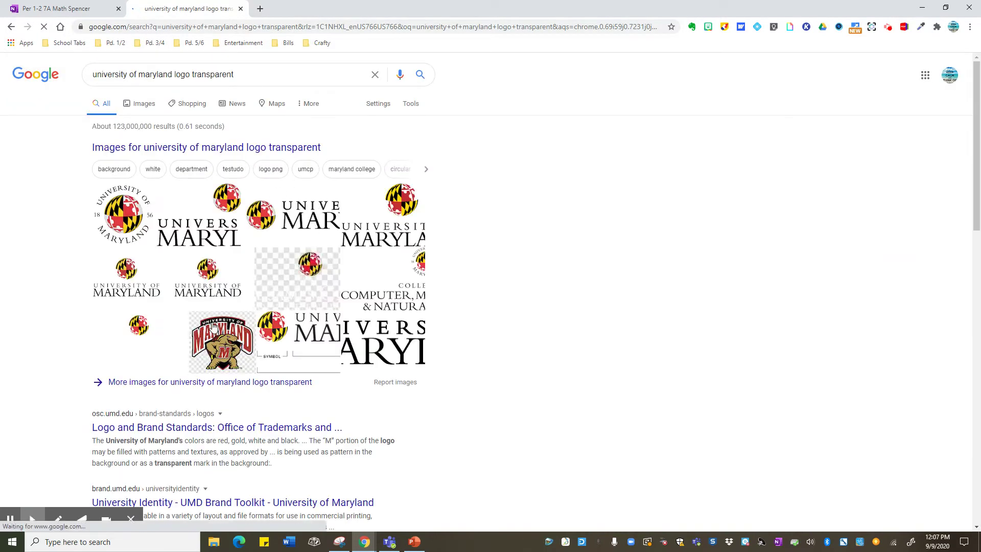
pyautogui.rightClick(121, 208)
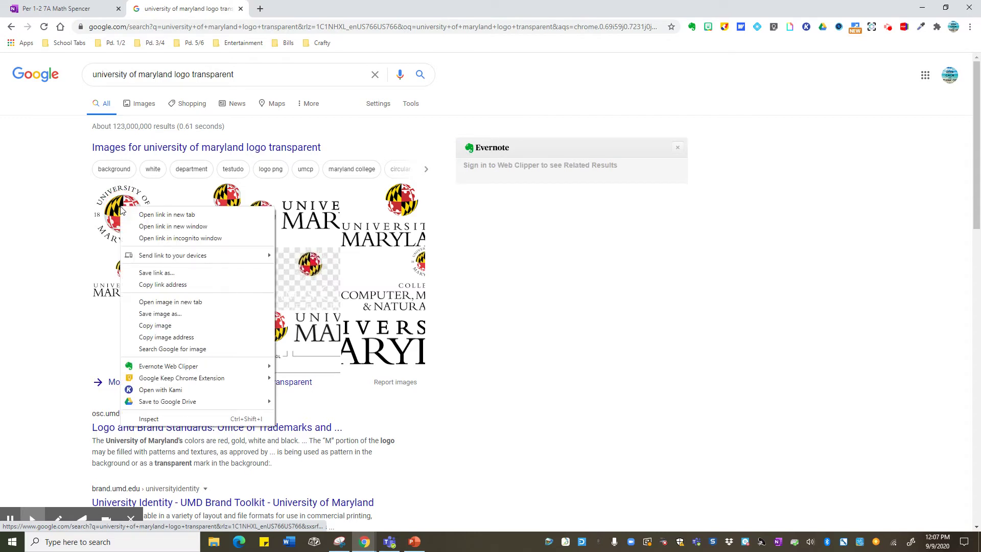
pyautogui.click(154, 325)
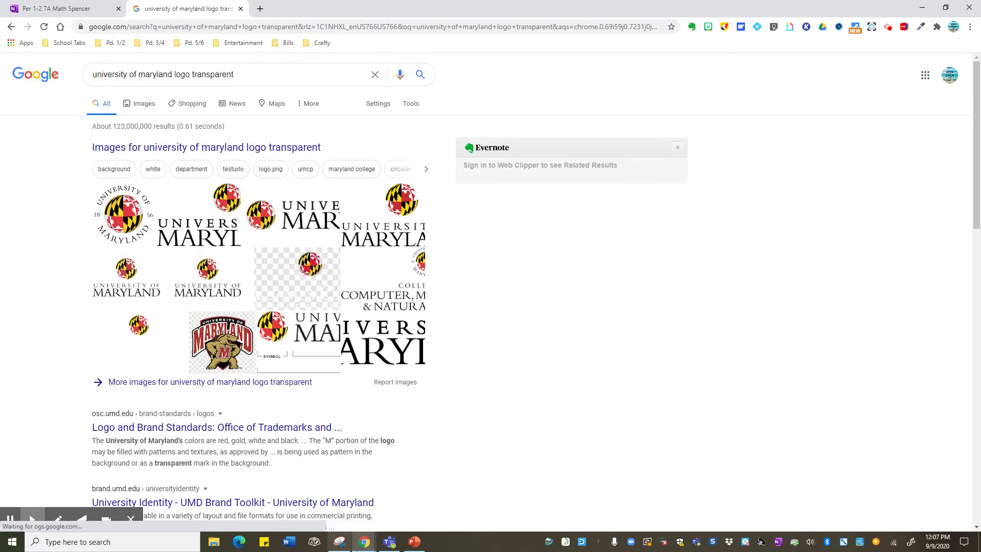
# Paste the logo into the PowerPoint locker slide and shrink it to fit in the open locker's top compartment
pyautogui.click(414, 542)
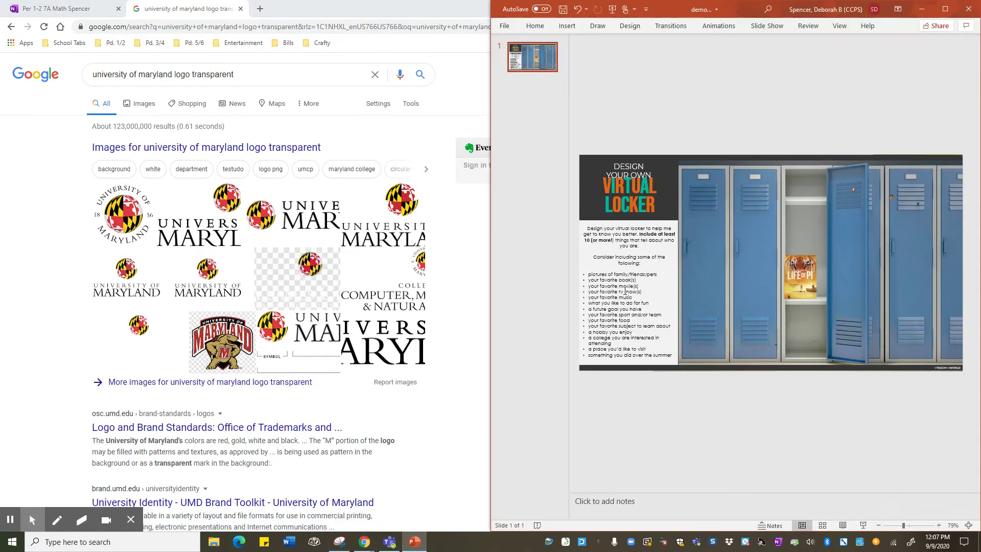
pyautogui.rightClick(724, 261)
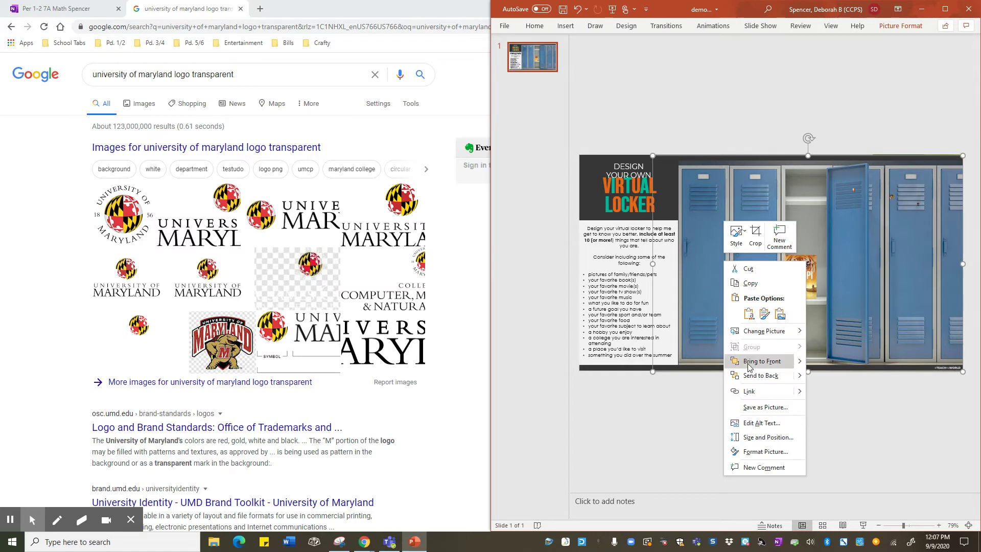
pyautogui.click(749, 315)
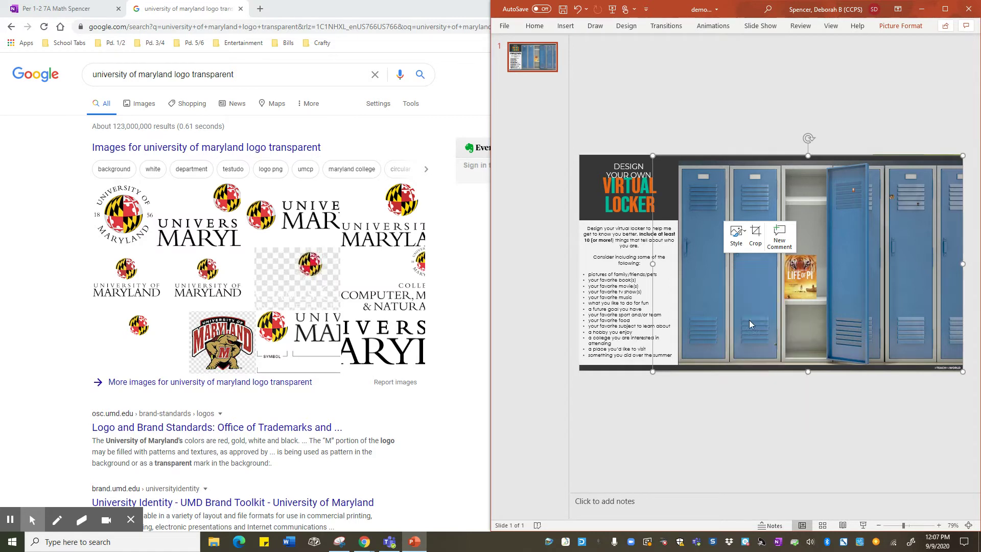
pyautogui.click(737, 393)
pyautogui.click(771, 270)
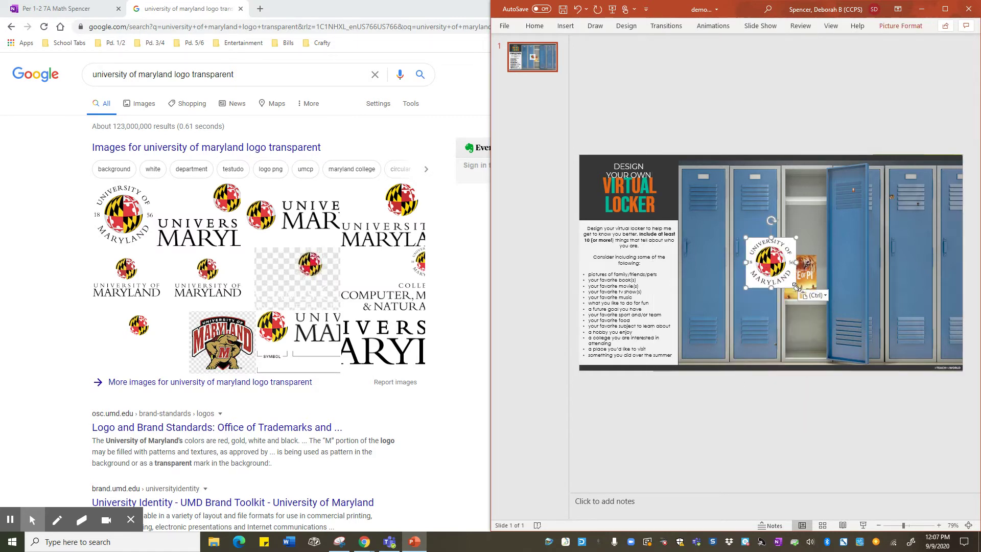
pyautogui.moveTo(793, 292); pyautogui.dragTo(805, 176)
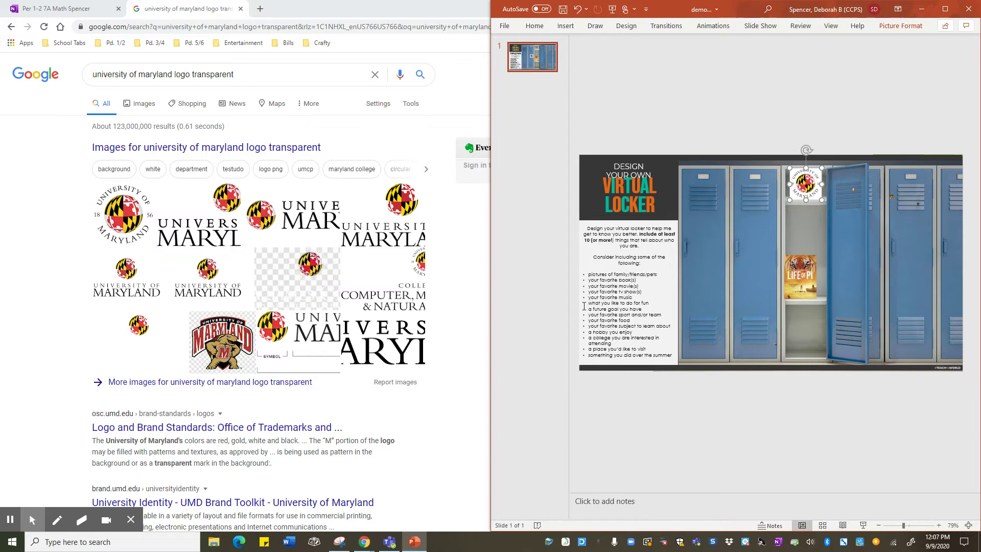
pyautogui.click(572, 424)
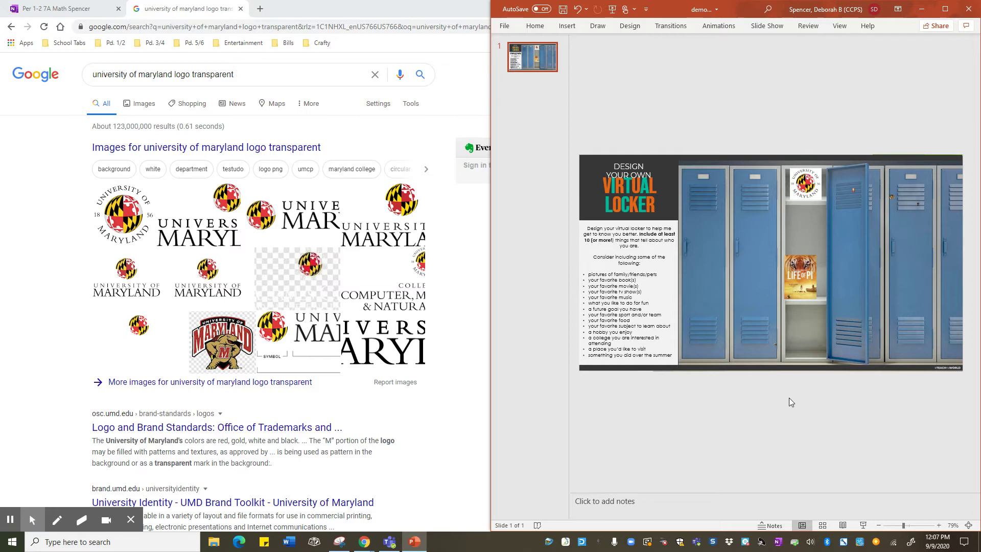
# Replace the slide's directions text with "My favorite book is Life of Pi. I love the University of MD. My favorite food is pizza"
pyautogui.click(656, 332)
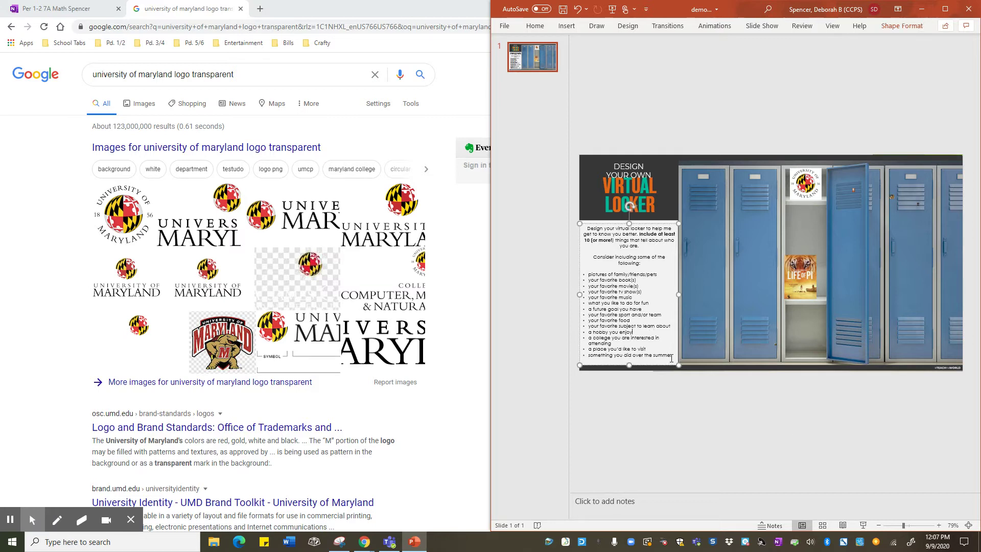
pyautogui.moveTo(672, 356); pyautogui.dragTo(572, 224)
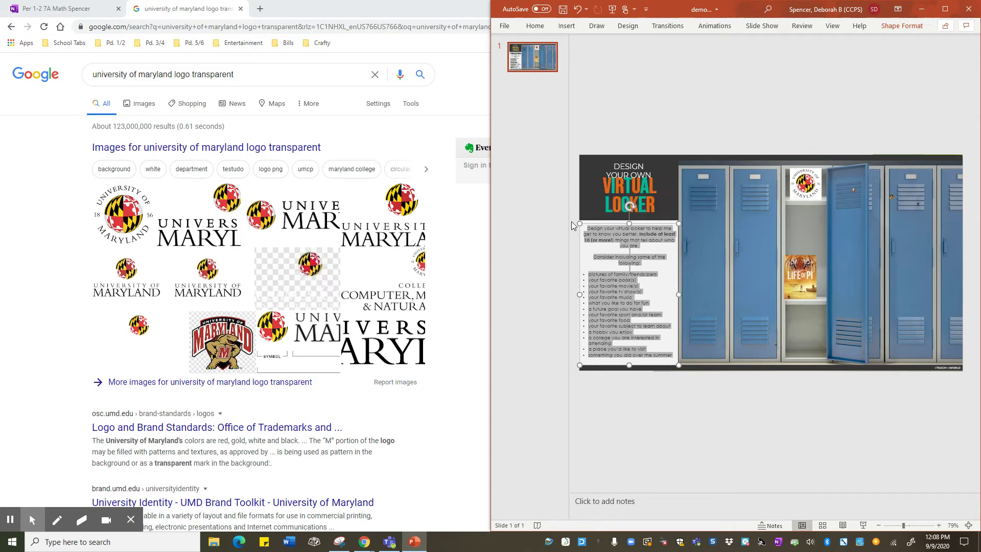
pyautogui.press('Delete')
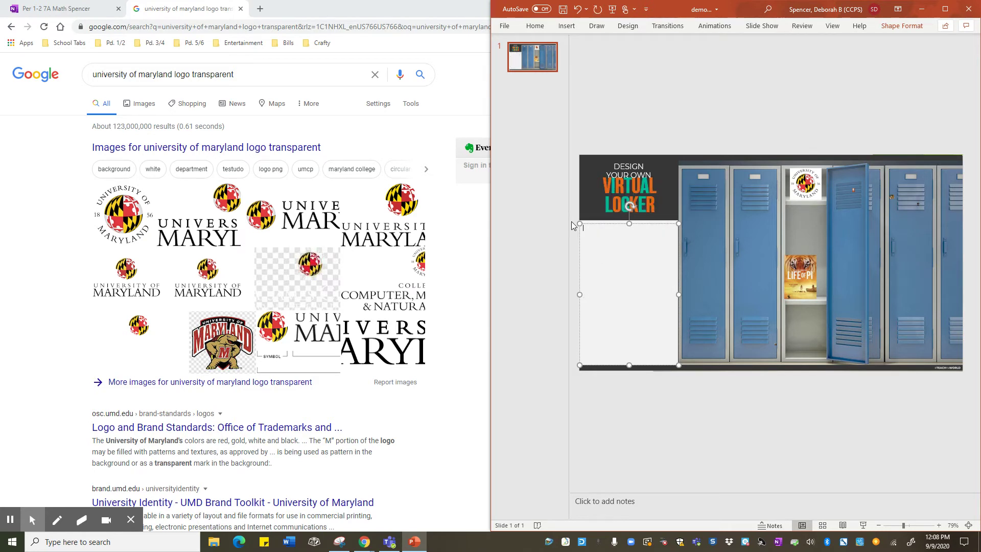
pyautogui.write('My favorite ')
pyautogui.write('book is ')
pyautogui.write('Life of Pi.')
pyautogui.write(' I love')
pyautogui.write(' the University of MD. I')
pyautogui.write('y favorite fo')
pyautogui.write('od is pizz')
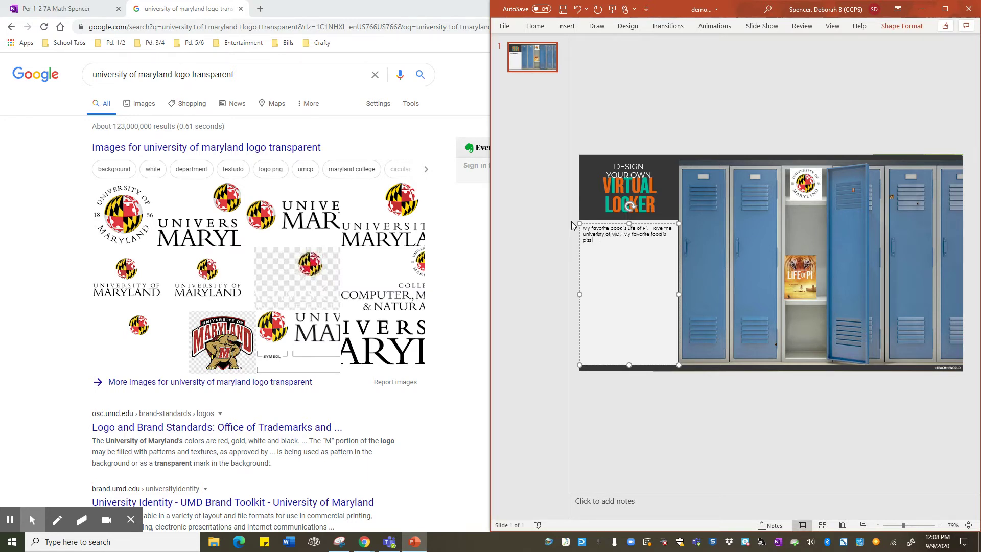
pyautogui.write('a')
# Undo the typed sentences and the deletion of the directions text, and deselect the text box
pyautogui.hotkey('ctrl', 'z')
pyautogui.hotkey('ctrl', 'z')
pyautogui.hotkey('ctrl', 'z')
pyautogui.hotkey('ctrl', 'z')
pyautogui.hotkey('ctrl', 'z')
pyautogui.hotkey('ctrl', 'z')
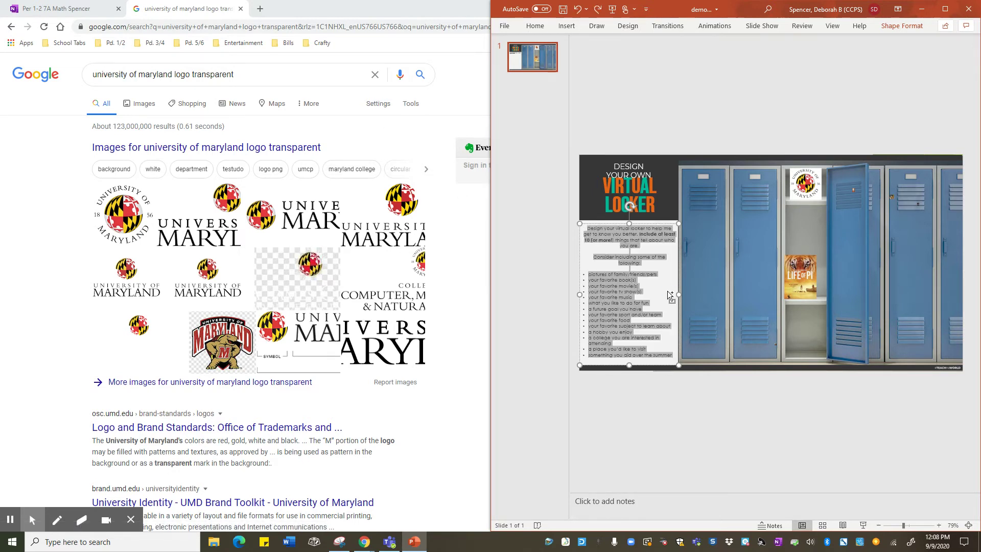
pyautogui.click(698, 432)
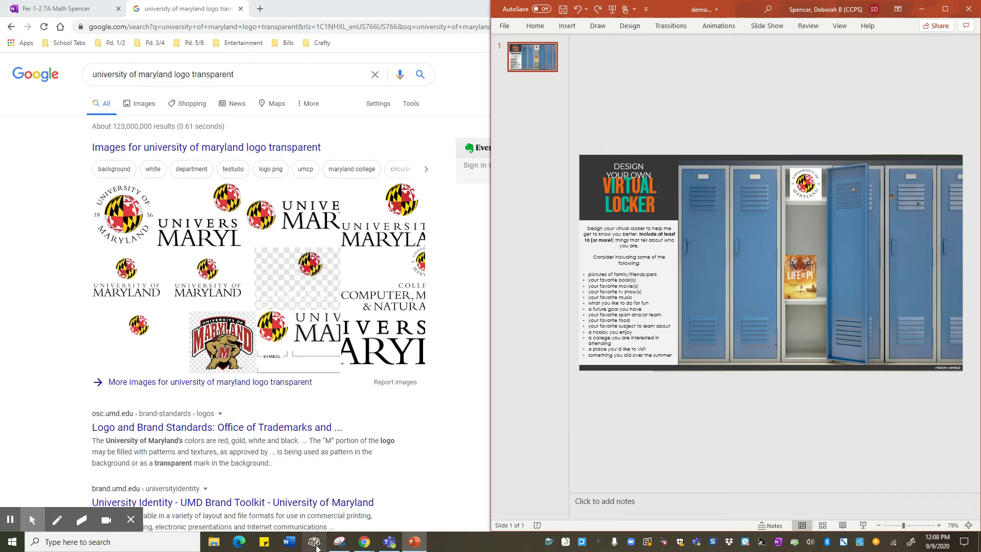
# Switch to Snipping Tool and capture a new snip of the entire virtual locker slide
pyautogui.moveTo(339, 542)
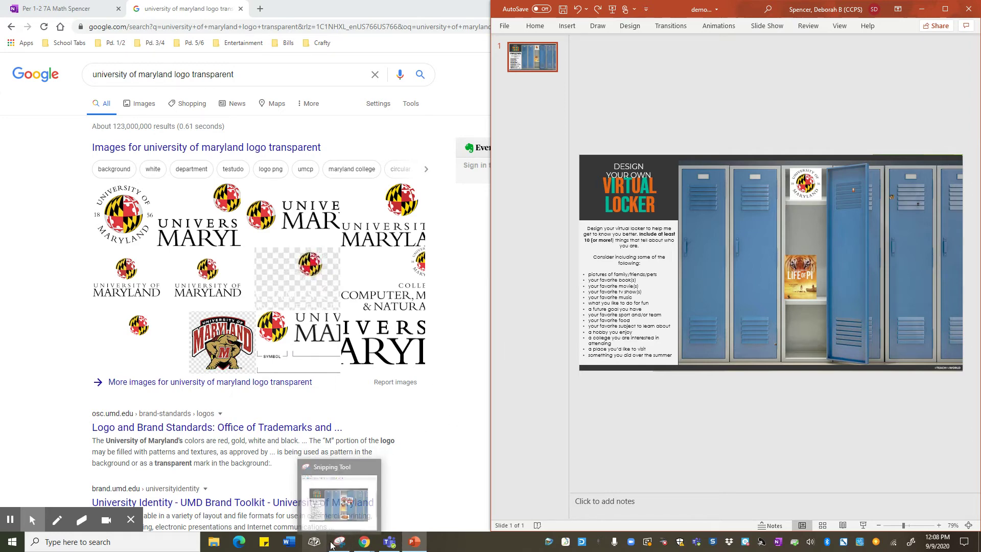
pyautogui.click(337, 543)
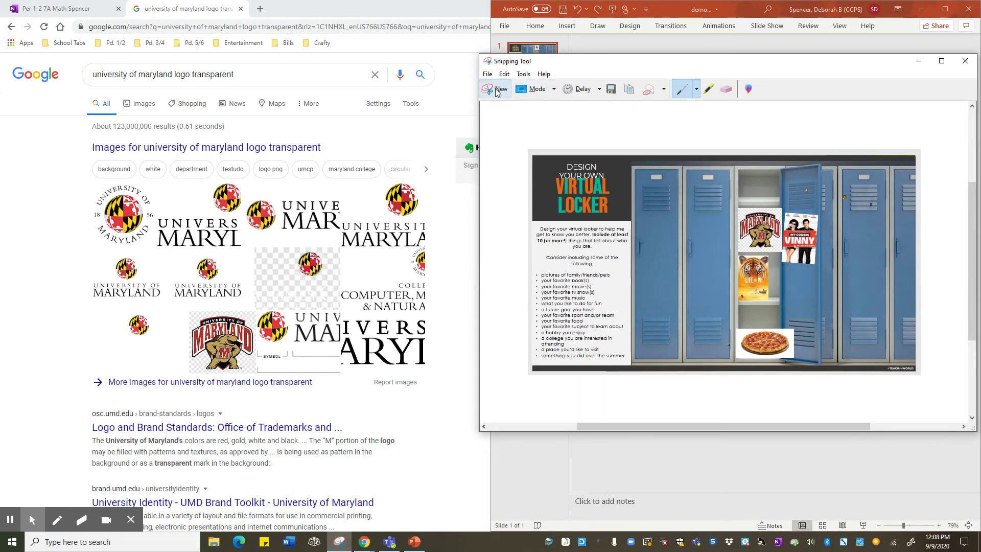
pyautogui.click(495, 91)
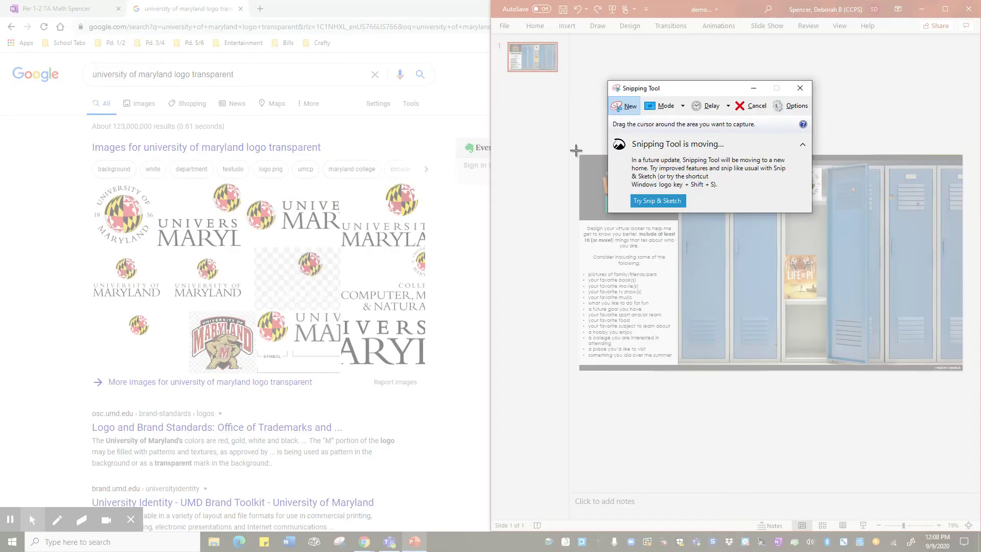
pyautogui.moveTo(576, 151); pyautogui.dragTo(966, 376)
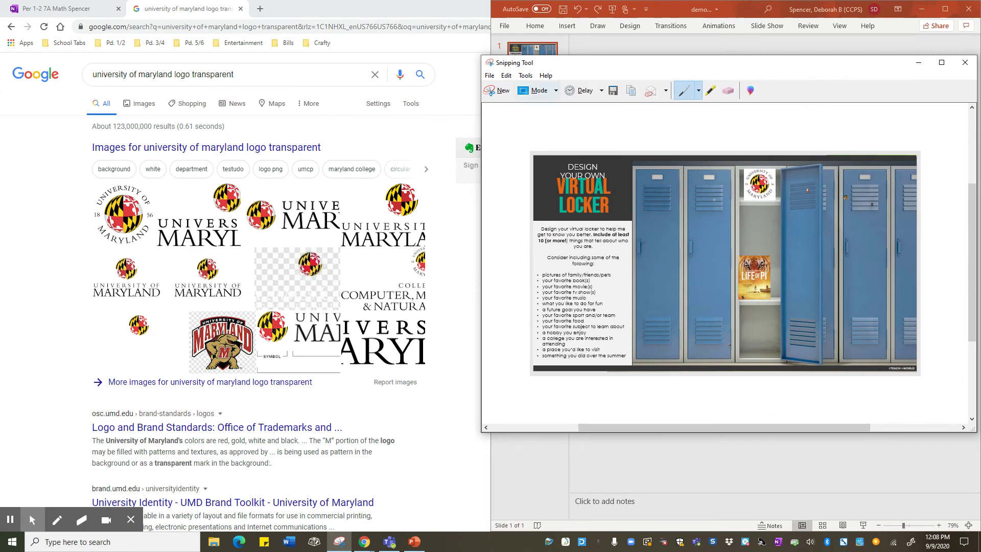
# Save the snip to the Desktop as a JPEG file named locker
pyautogui.click(489, 76)
pyautogui.click(511, 102)
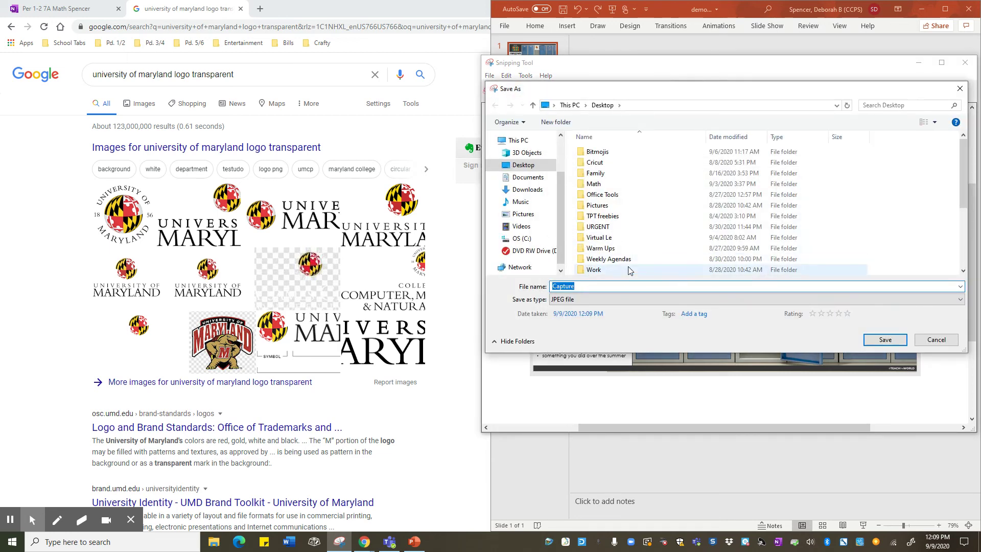
pyautogui.write('locker')
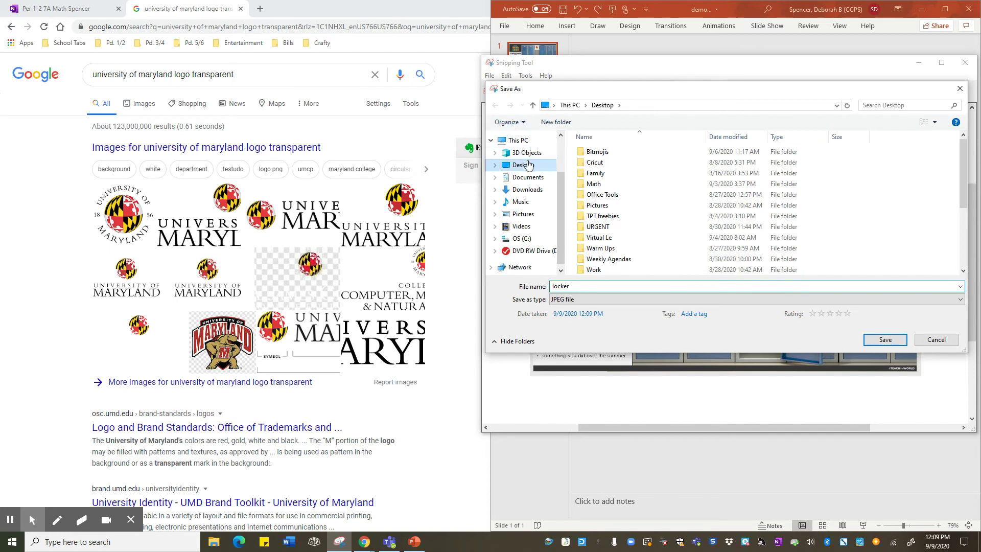
pyautogui.click(891, 338)
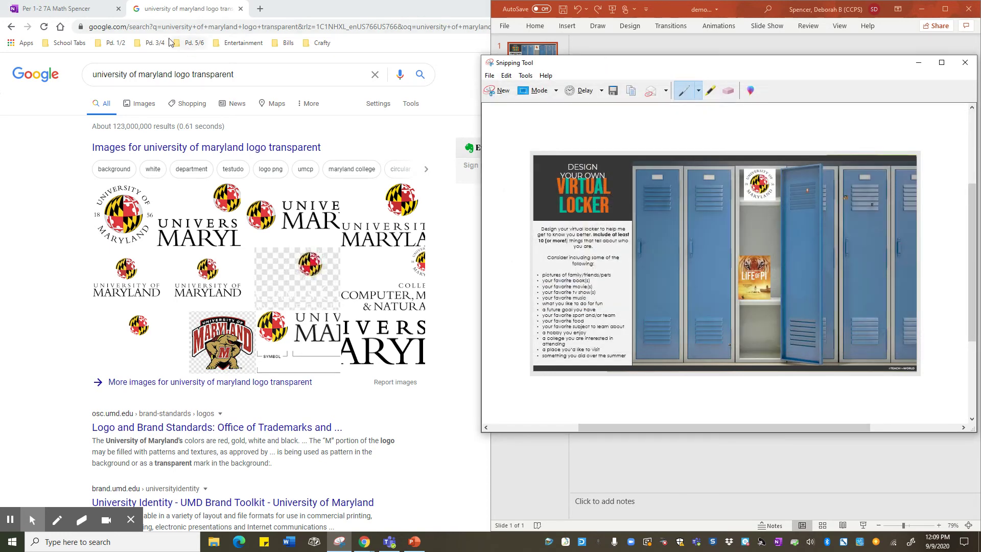
# Switch to the Virtual Locker page in OneNote and insert locker.JPG from the Desktop at the PowerPoint attachment below the instructions
pyautogui.click(72, 8)
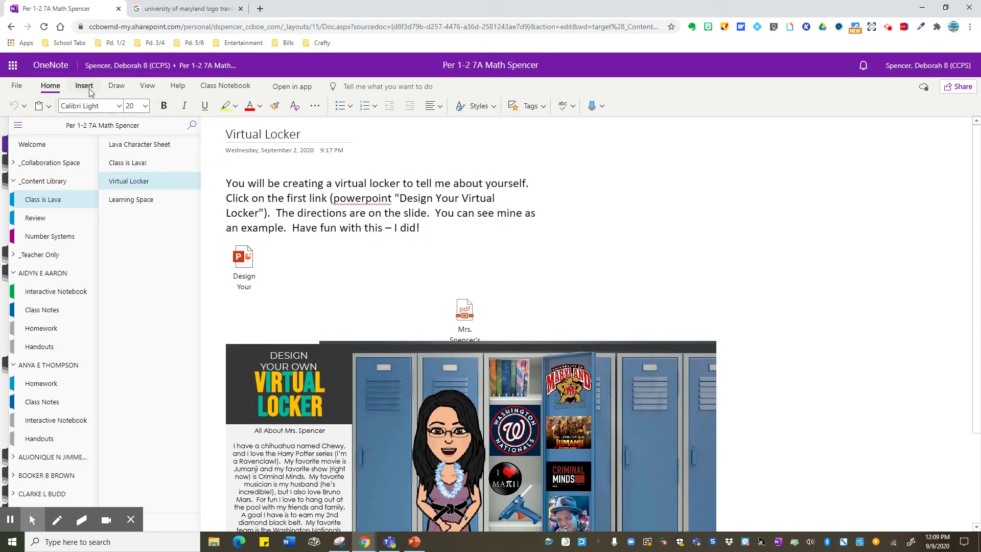
pyautogui.click(291, 259)
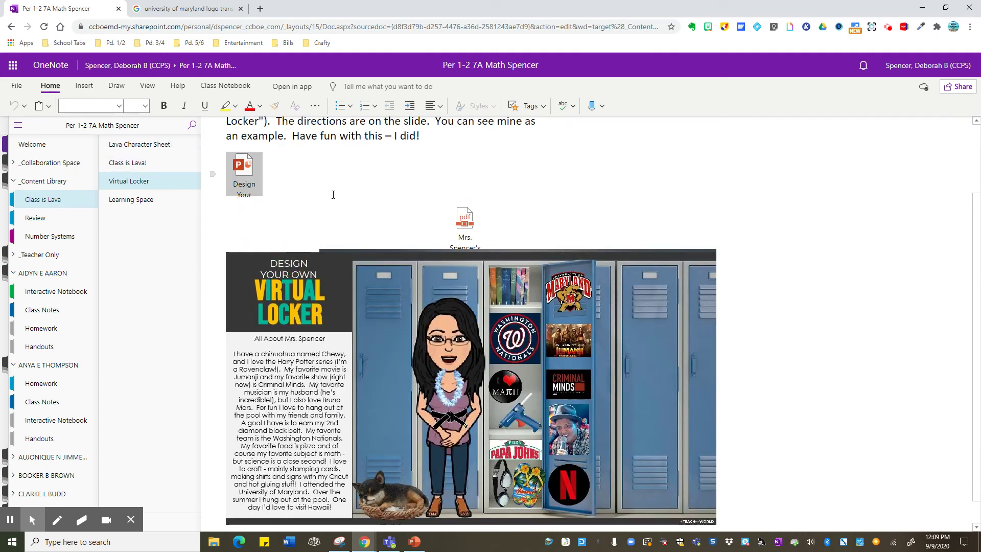
pyautogui.scroll(2, 333, 195)
pyautogui.click(85, 87)
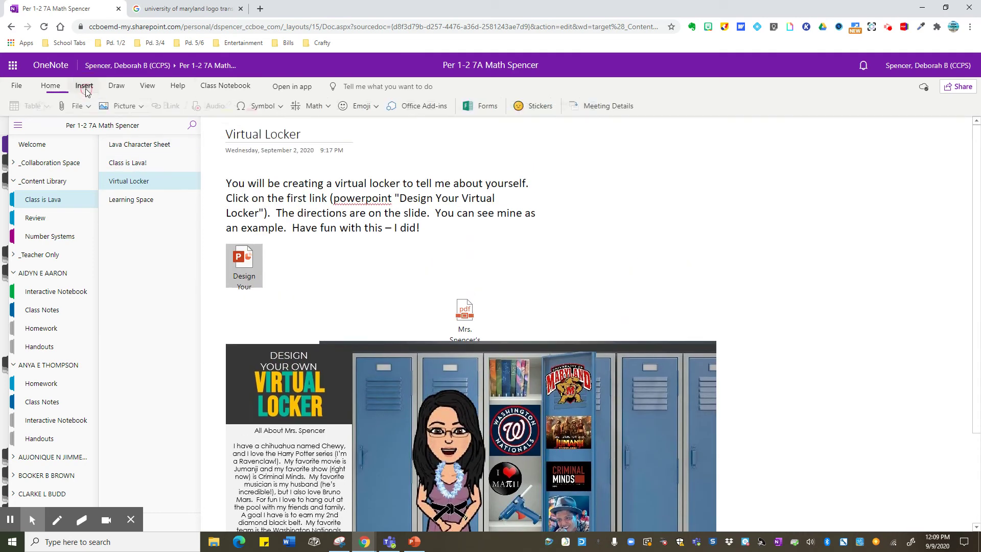
pyautogui.click(130, 106)
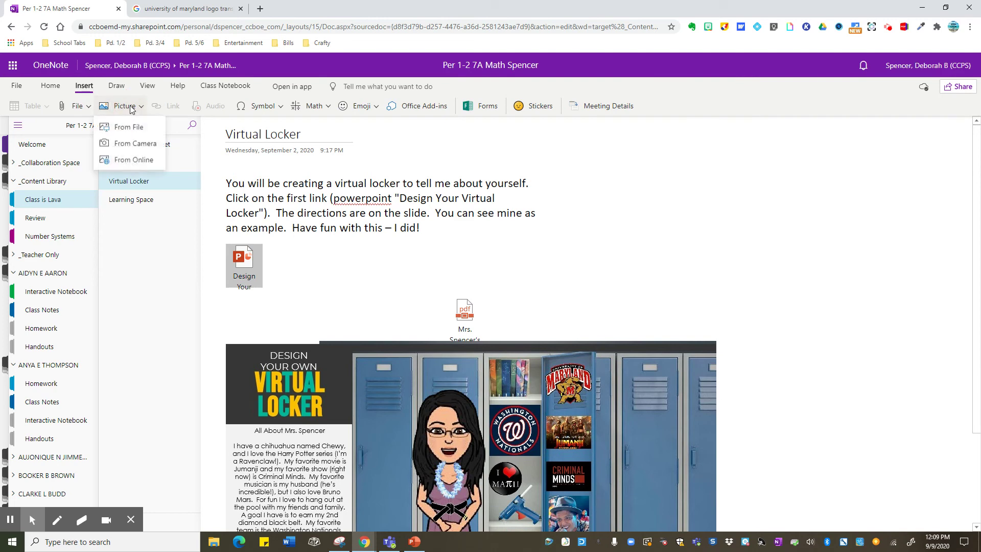
pyautogui.click(129, 128)
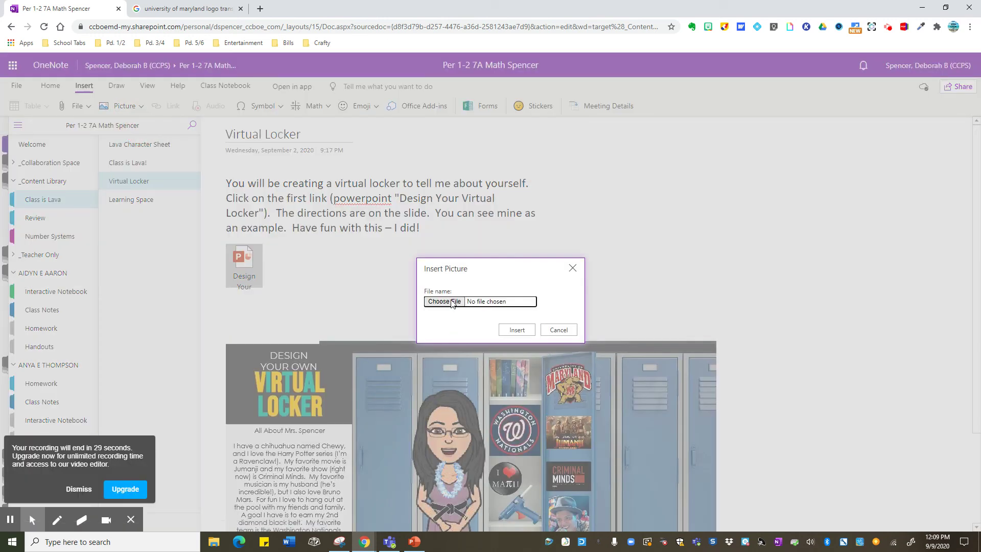
pyautogui.click(453, 302)
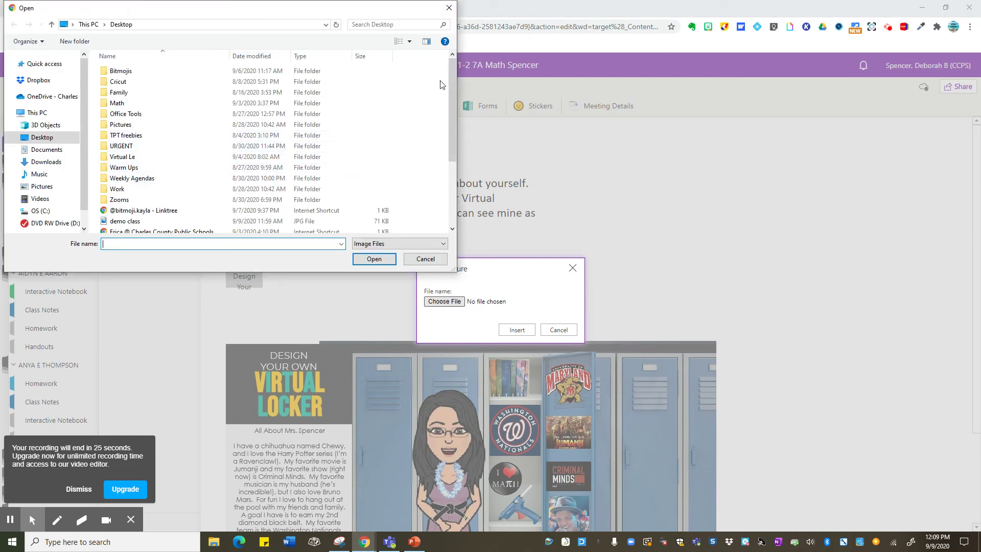
pyautogui.moveTo(451, 85); pyautogui.dragTo(453, 138)
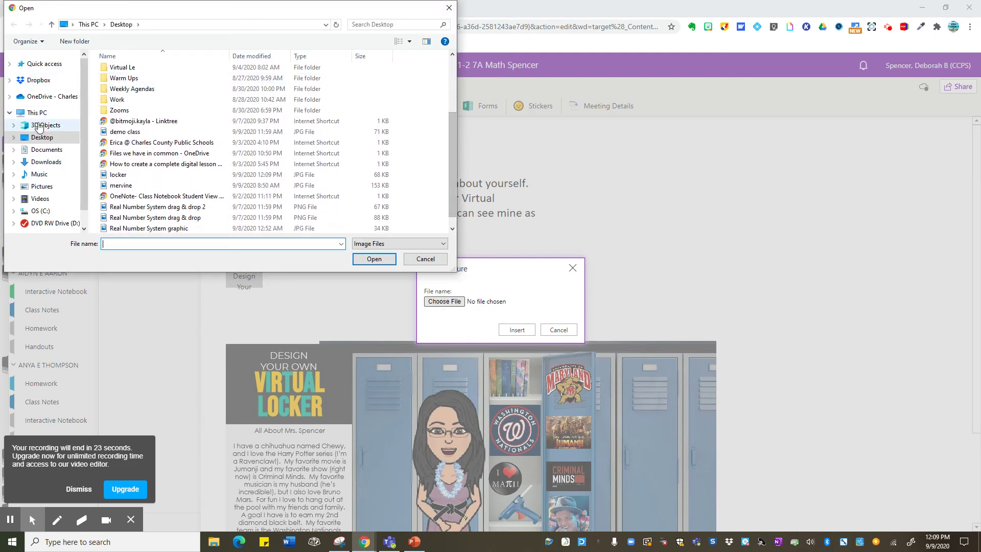
pyautogui.doubleClick(118, 175)
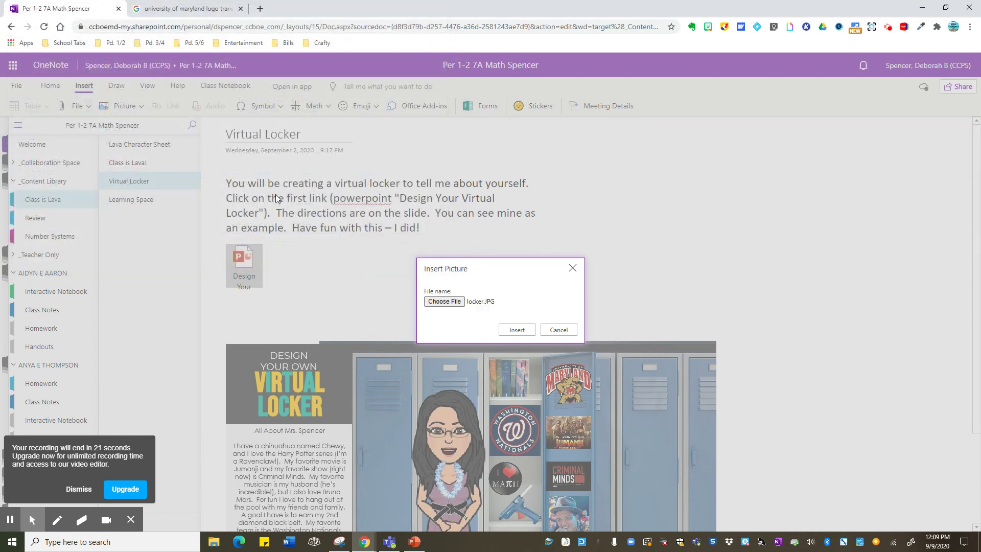
pyautogui.click(516, 330)
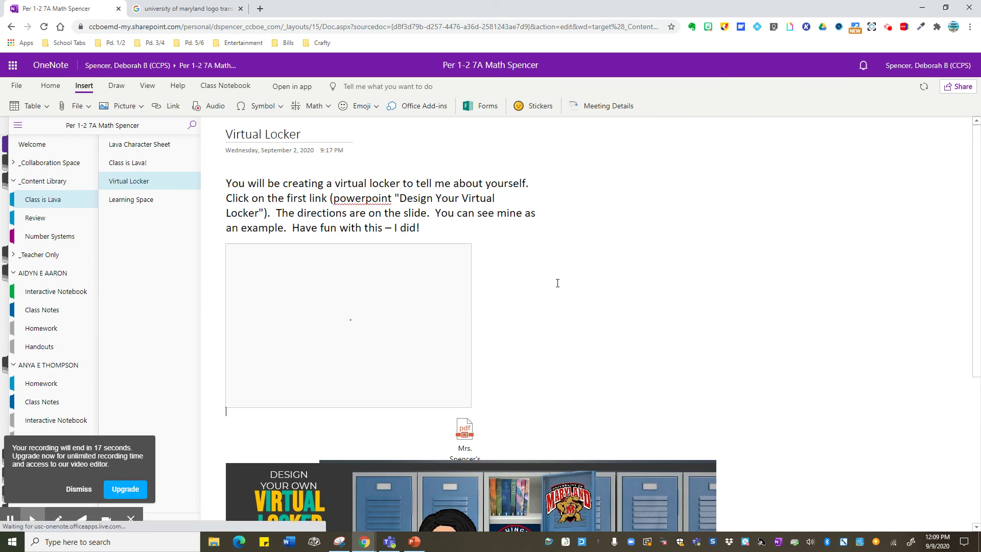